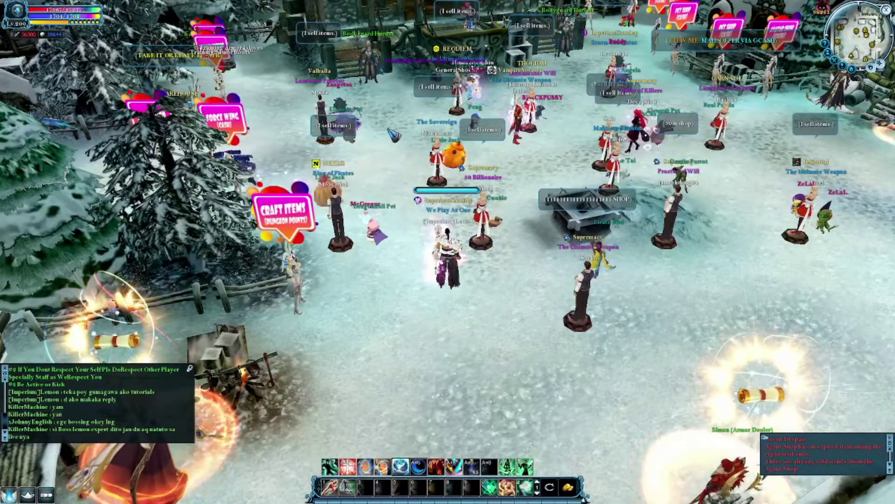
Step: Exit the Cabal game and confirm leaving it
key("Escape")
left_click(453, 283)
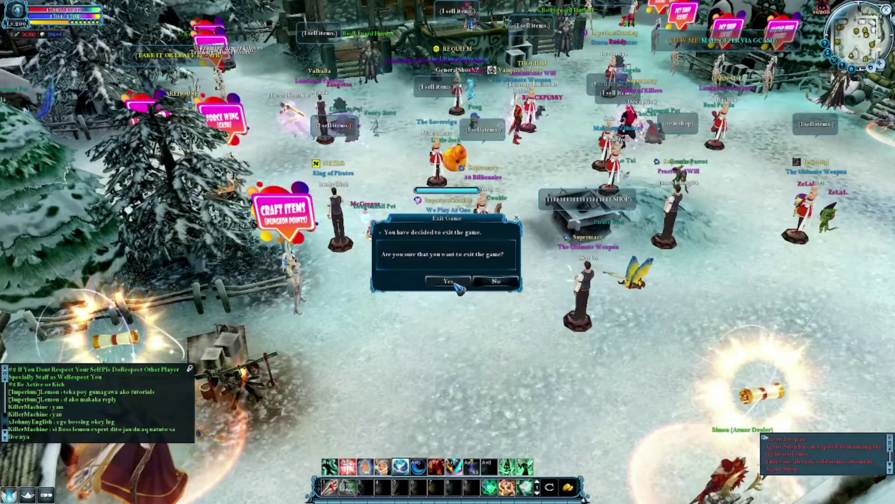
left_click(453, 282)
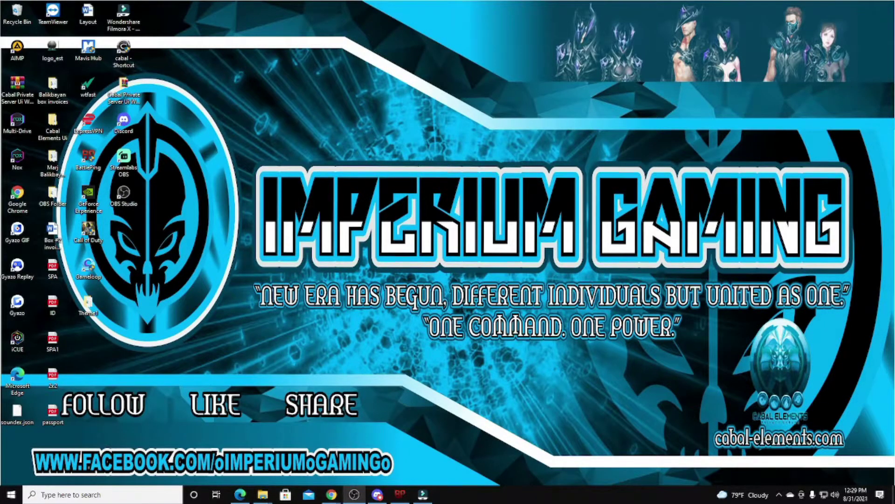
Step: Look at the MediaFire page for the Cabal Private Server Ui With Cursor archive and point out its desktop copy
left_click(331, 494)
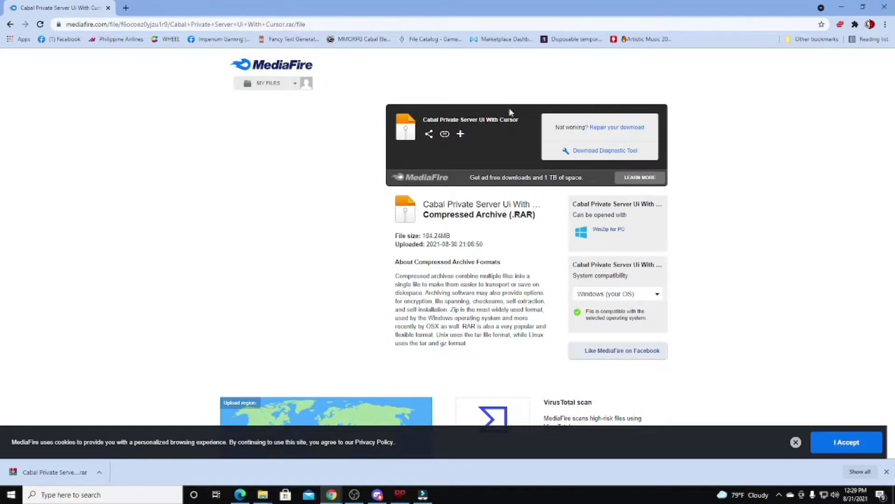
left_click(836, 13)
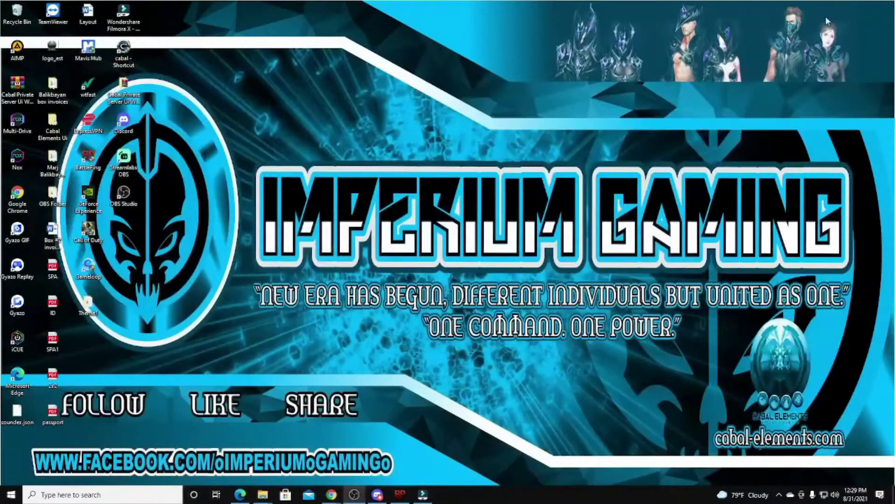
left_click_drag(17, 87, 452, 104)
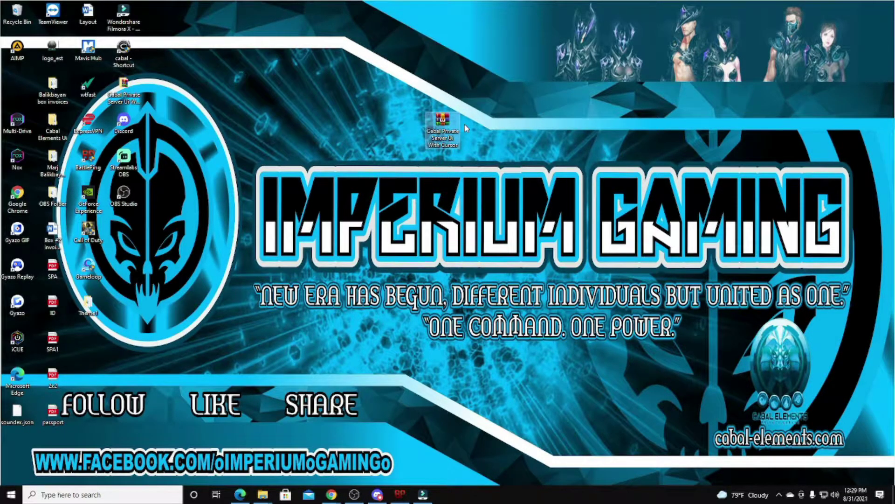
left_click_drag(445, 130, 17, 91)
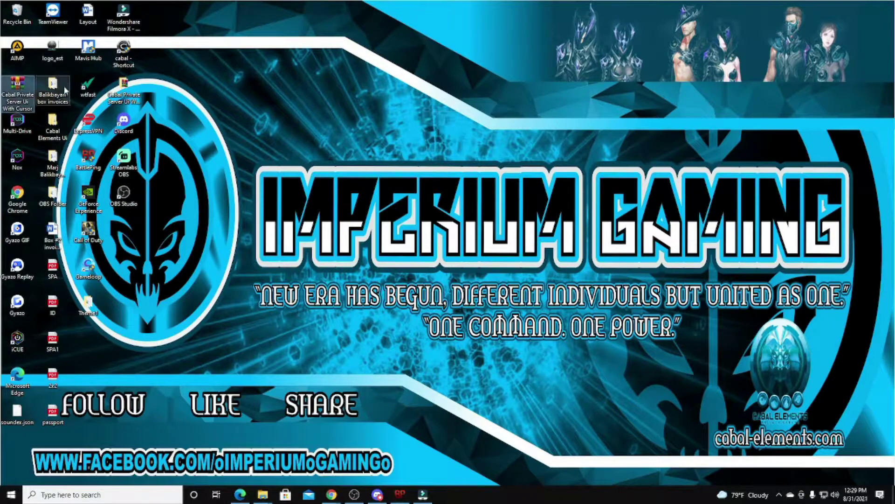
Step: Open the Cabal Private Server Ui With Cursor folder and extract the Cursor archive into its own Cursor folder
double_click(134, 94)
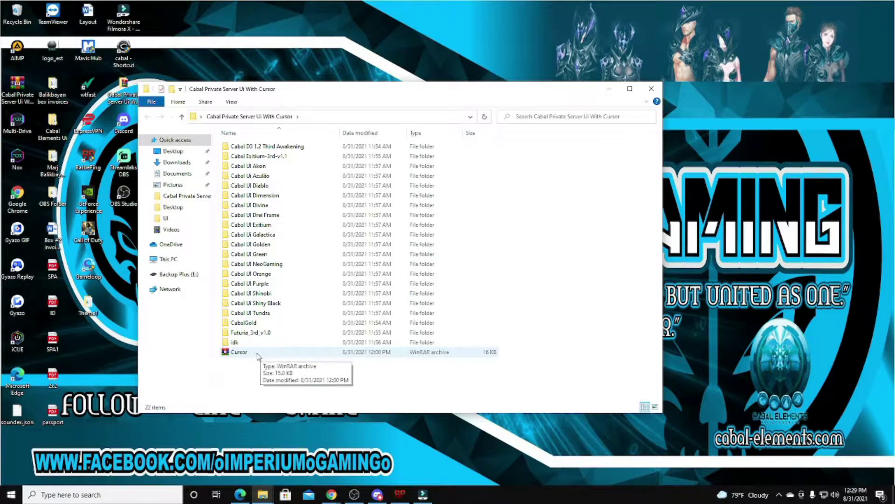
right_click(238, 353)
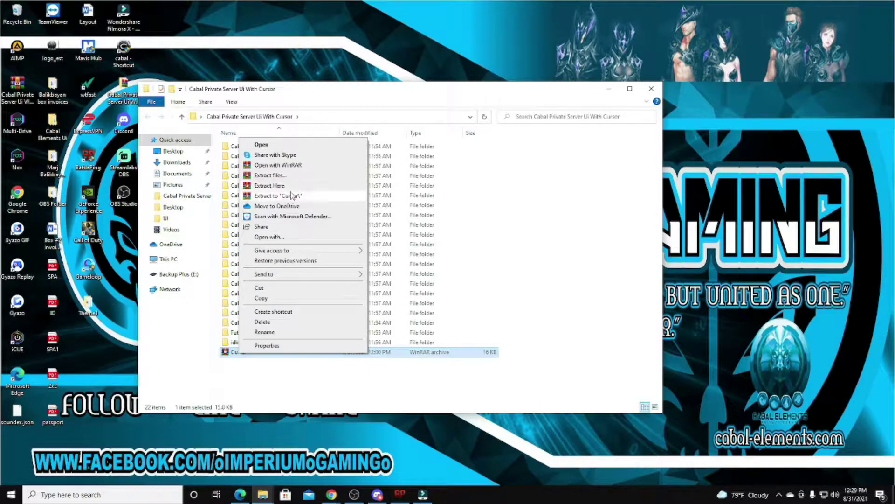
left_click(290, 196)
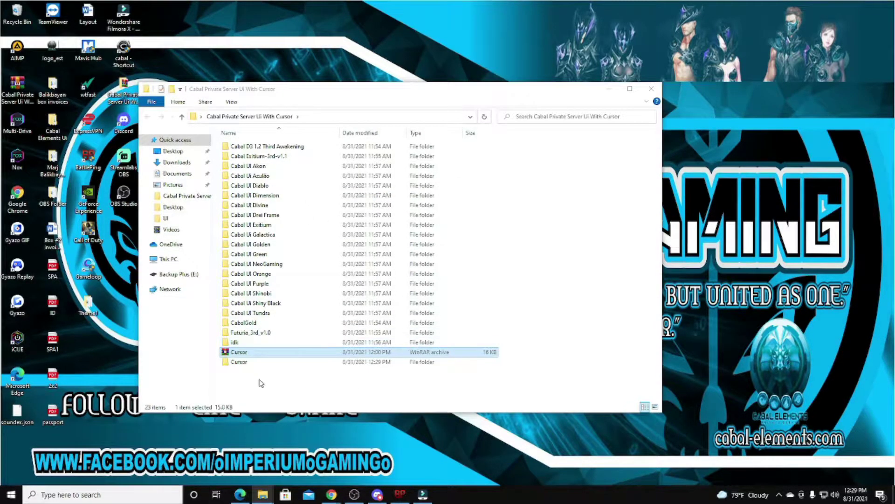
Step: Inspect the cursor files in the extracted Cursor folder, return to the UI pack folder and move its window clear of the desktop shortcuts
left_click(247, 363)
double_click(247, 364)
left_click(305, 149)
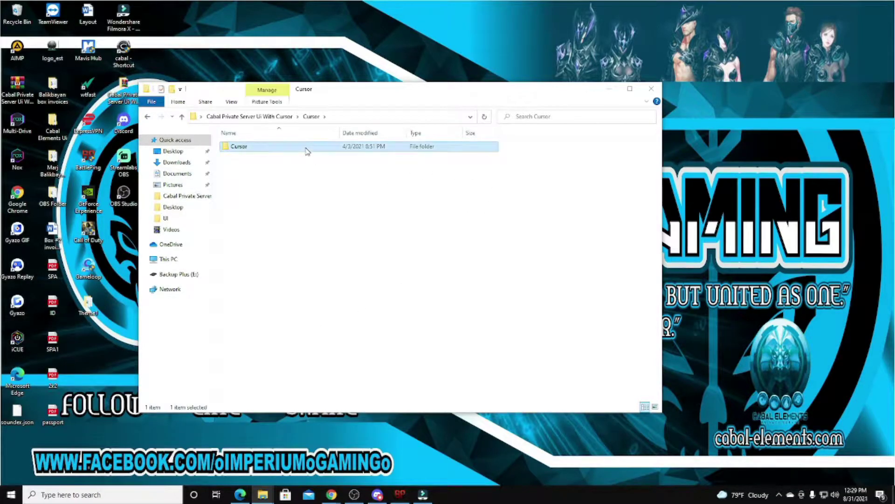
double_click(306, 150)
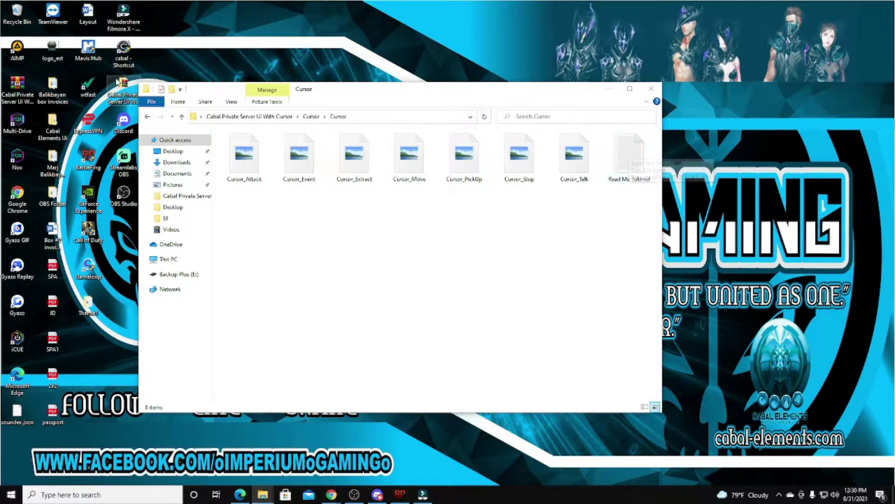
left_click(182, 117)
left_click(182, 117)
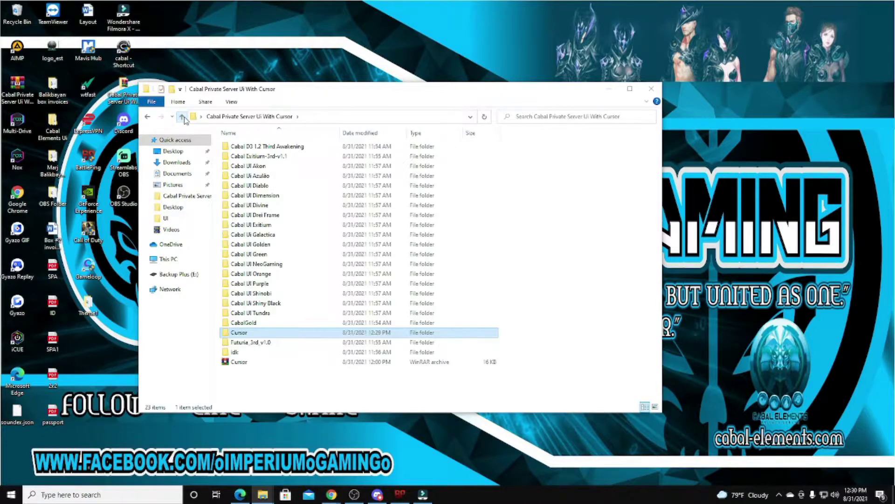
left_click_drag(300, 93, 368, 49)
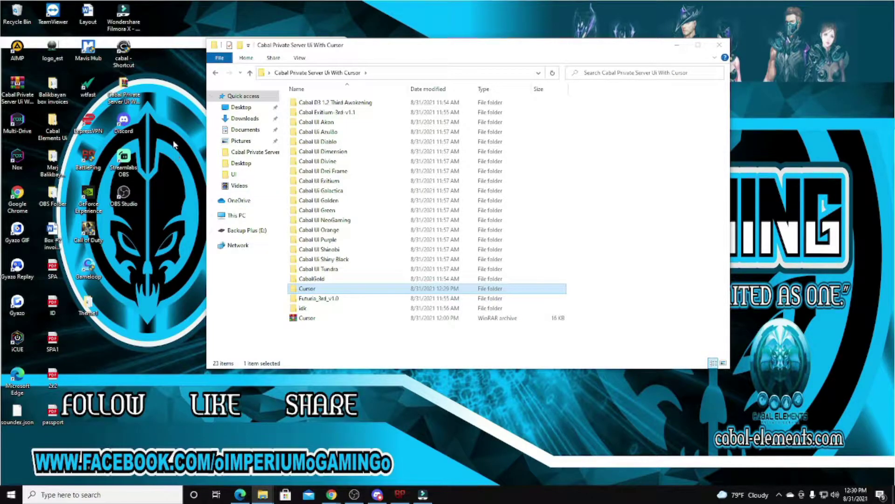
Step: Open the game's installation folder through the properties of the cabal shortcut, and close both windows
left_click(136, 62)
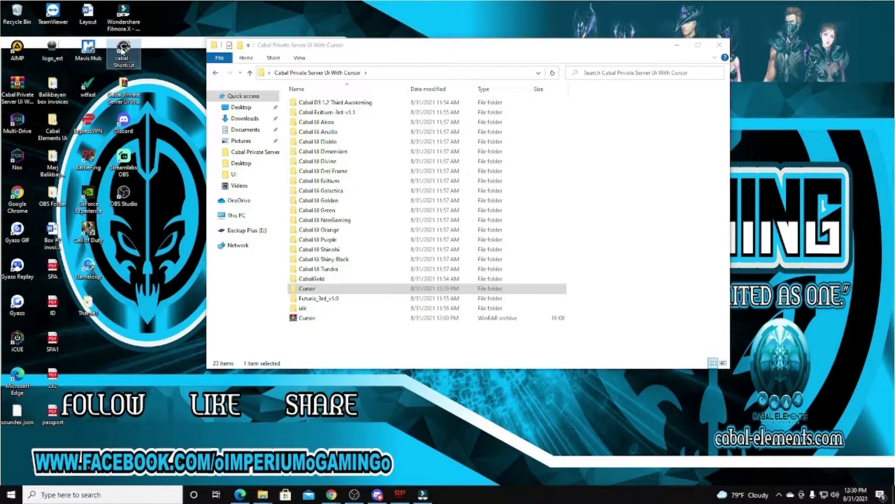
right_click(124, 51)
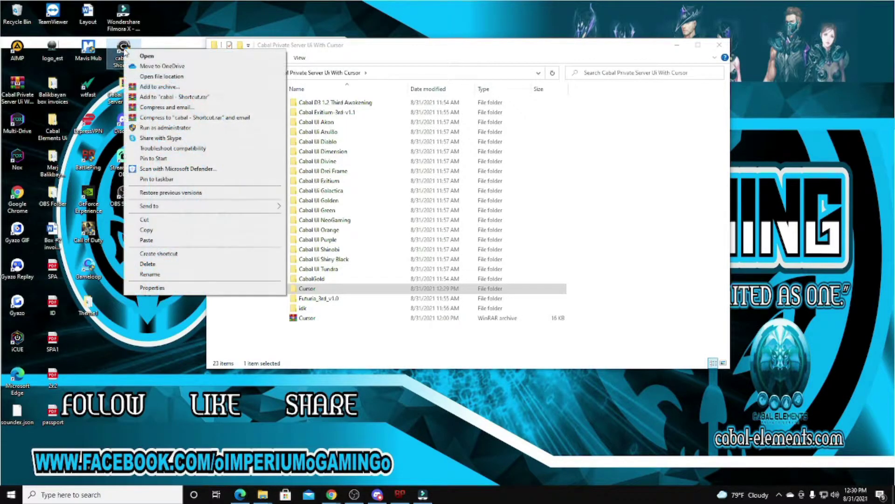
left_click(149, 287)
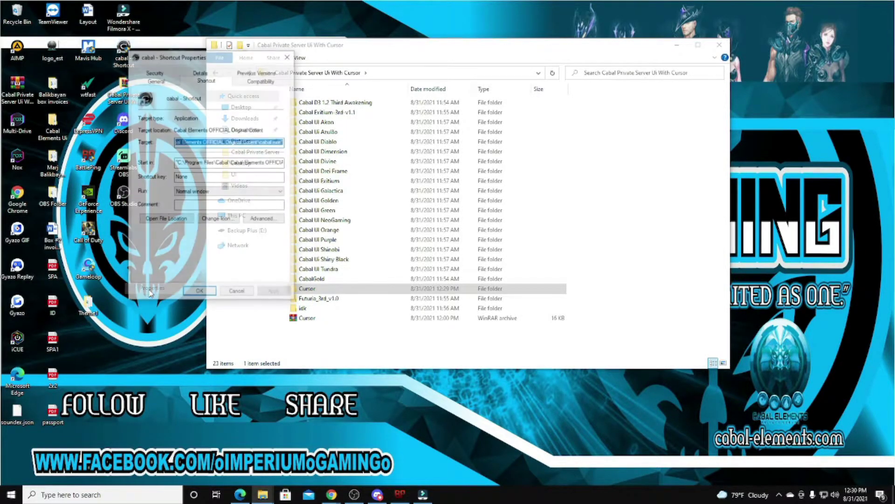
left_click(167, 220)
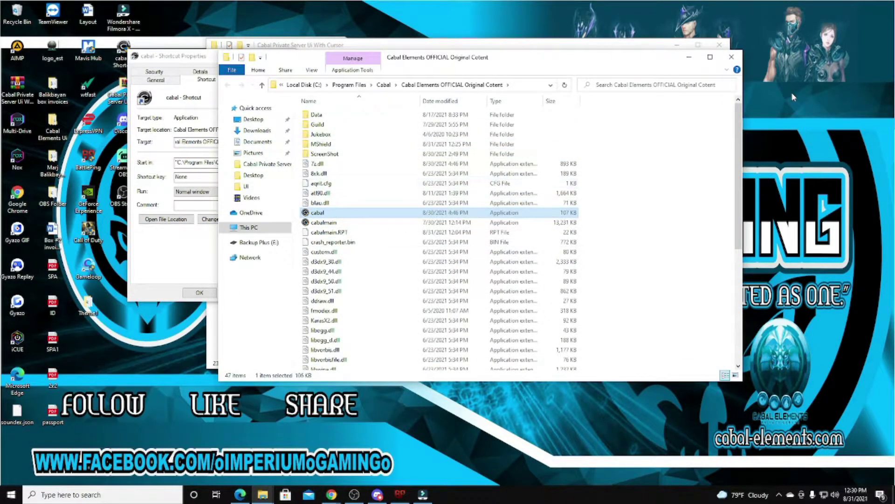
left_click(731, 56)
left_click(294, 56)
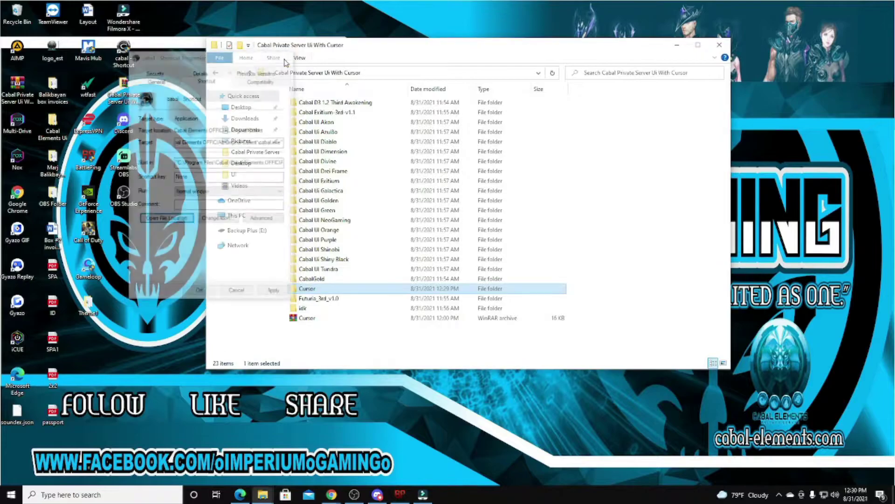
Step: Open the cabal shortcut's file location, go to the Data\UI folder and select the Theme1 folder
right_click(125, 50)
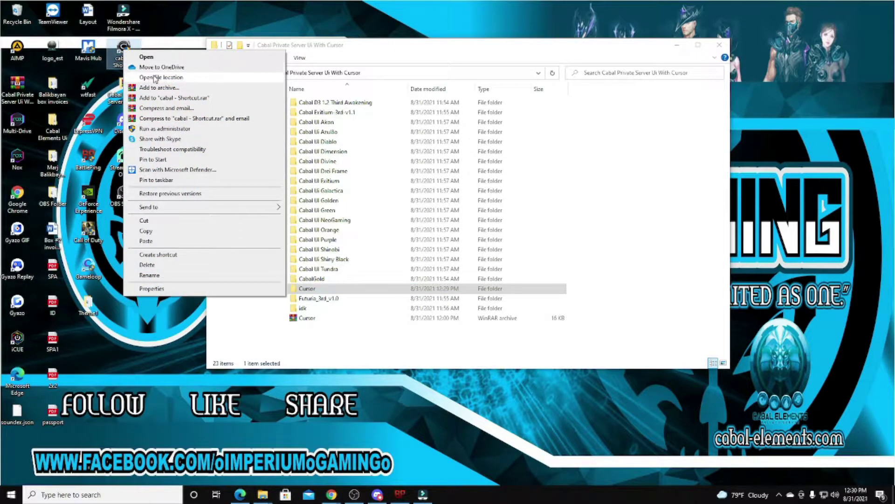
left_click(161, 77)
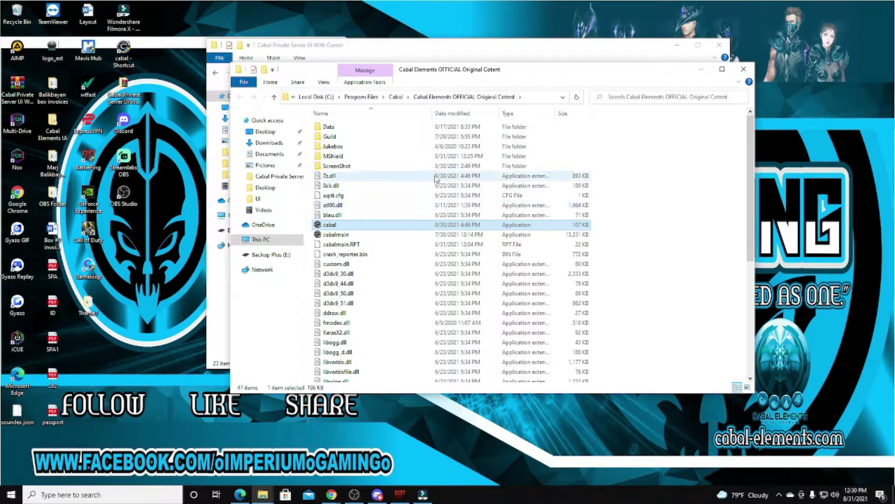
double_click(335, 127)
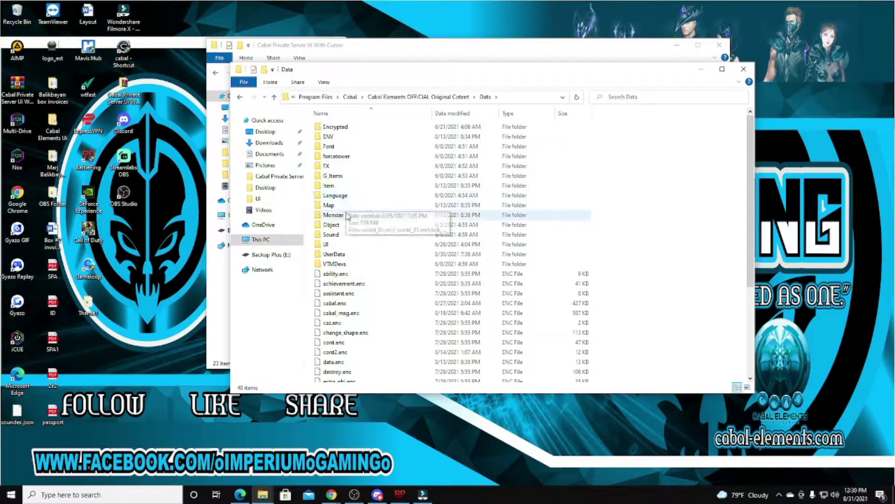
double_click(332, 245)
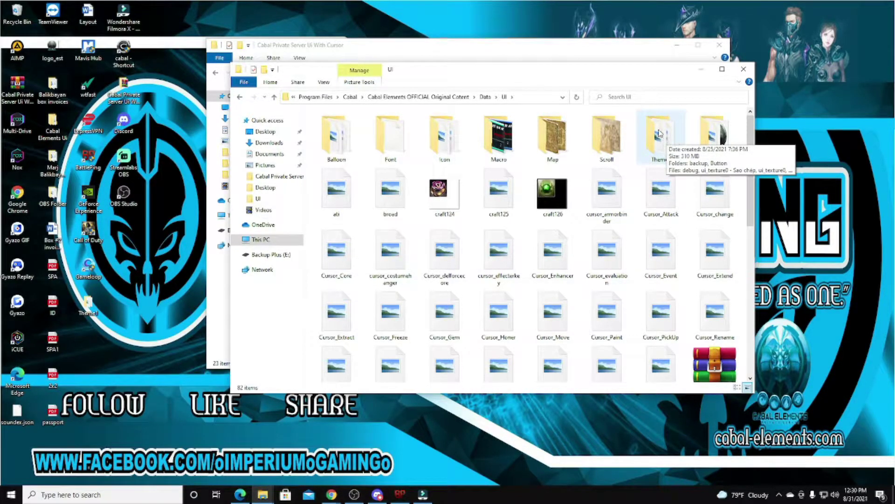
left_click(667, 136)
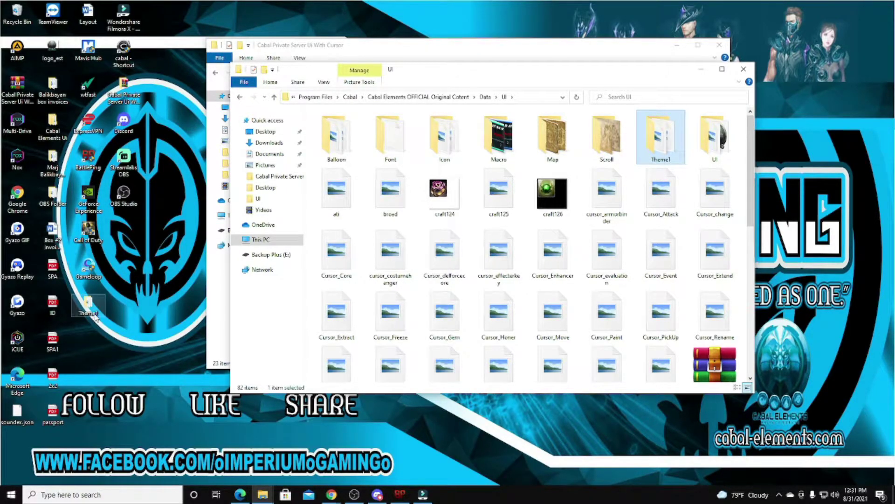
Step: Return to the UI pack window, check the cursor files inside the nested Cursor folder, and go back to the theme list
left_click(393, 52)
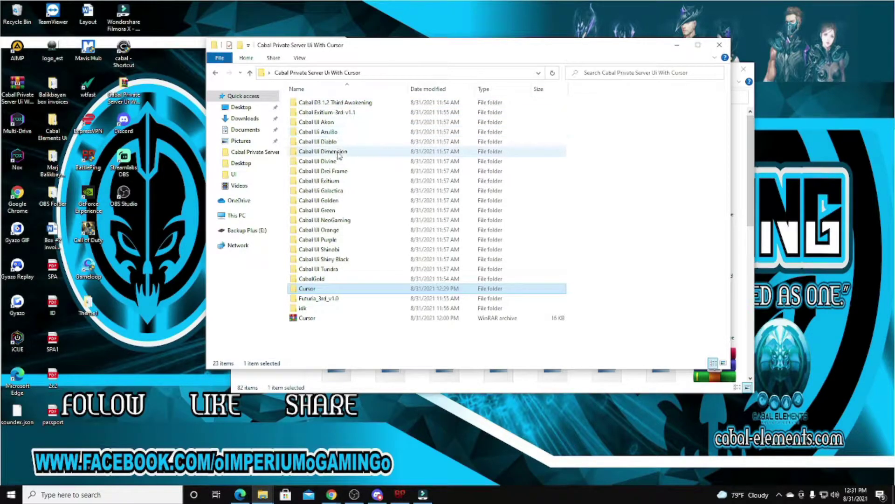
double_click(310, 289)
double_click(326, 104)
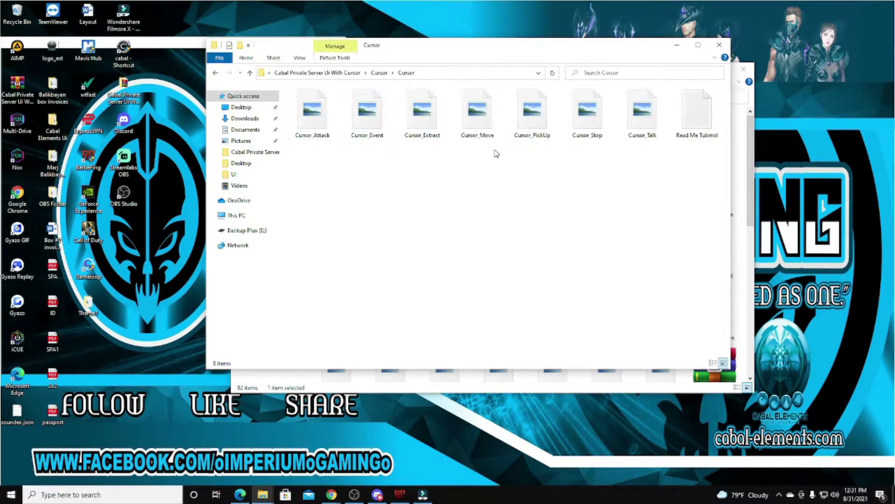
left_click(251, 73)
left_click(250, 73)
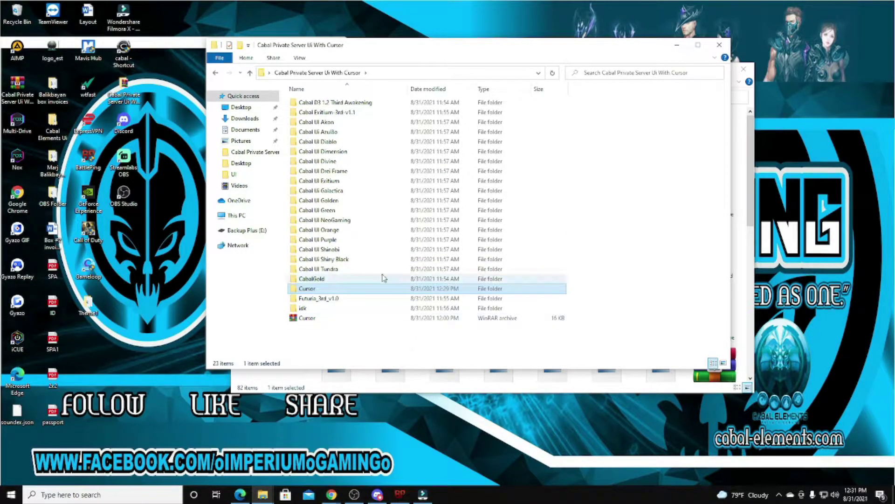
Step: Copy all the contents of the Theme1 folder in Cabal Ui Shiny Black
double_click(350, 261)
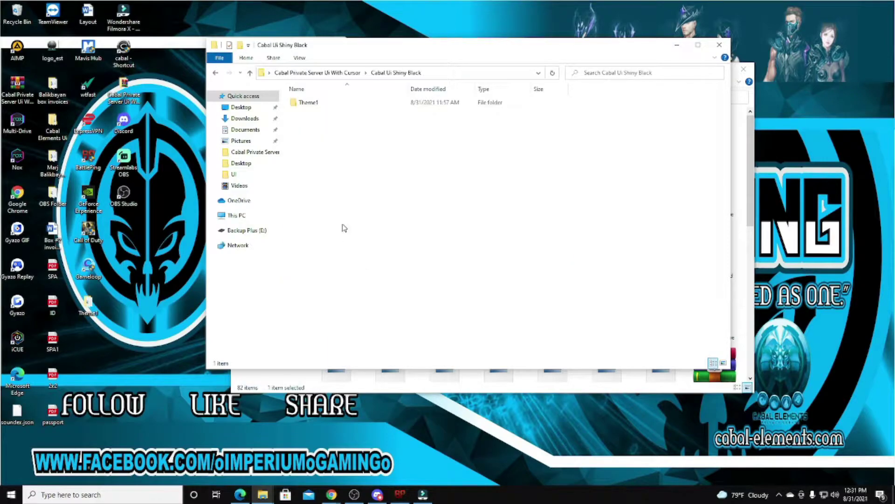
double_click(331, 102)
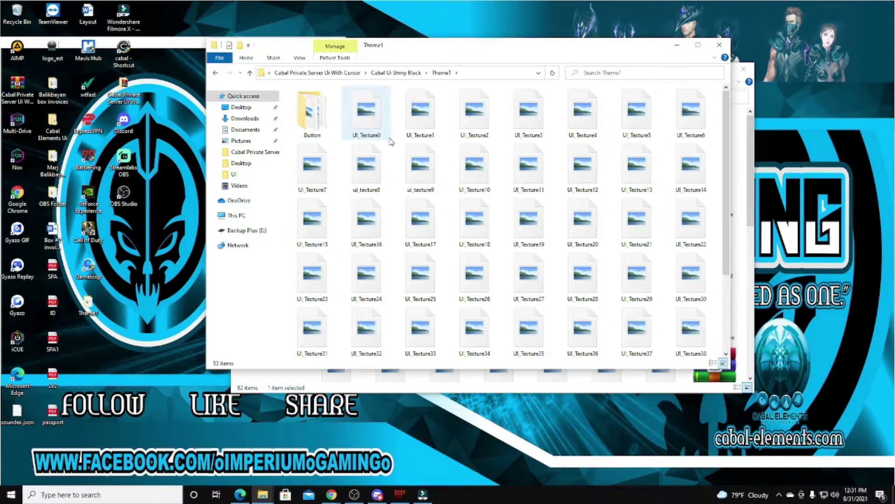
key("ctrl+a")
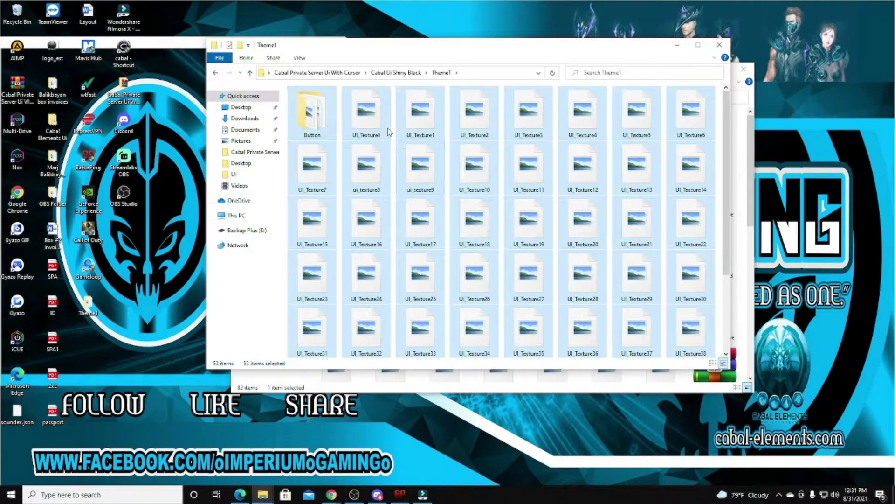
right_click(389, 132)
left_click(421, 247)
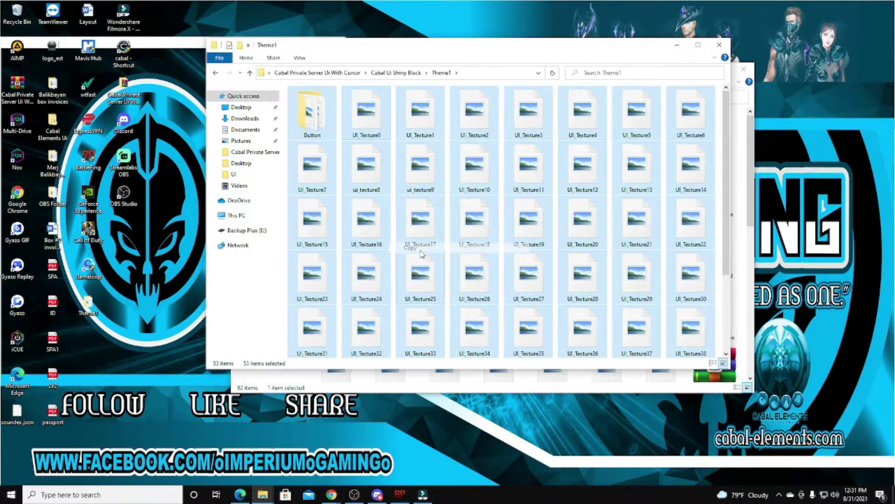
Step: Paste the copied theme into the game's Data\UI\Theme1 folder, replacing the existing files and granting administrator permission for all current items
left_click(296, 383)
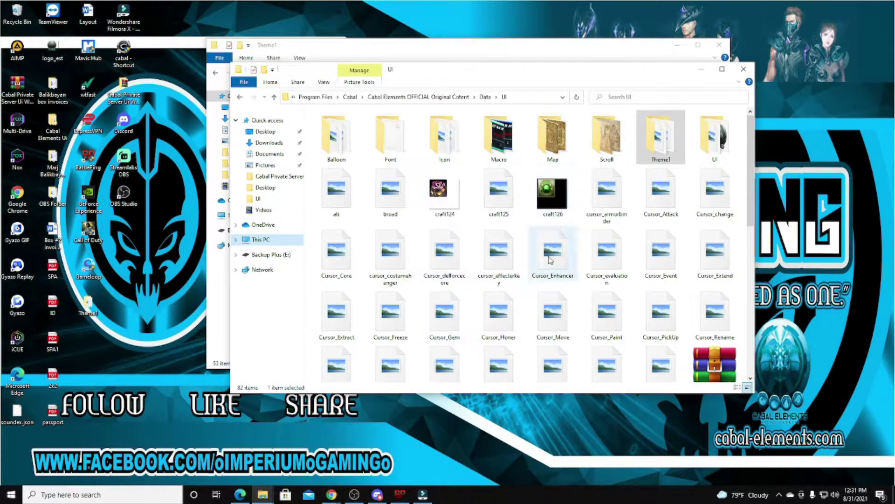
double_click(668, 142)
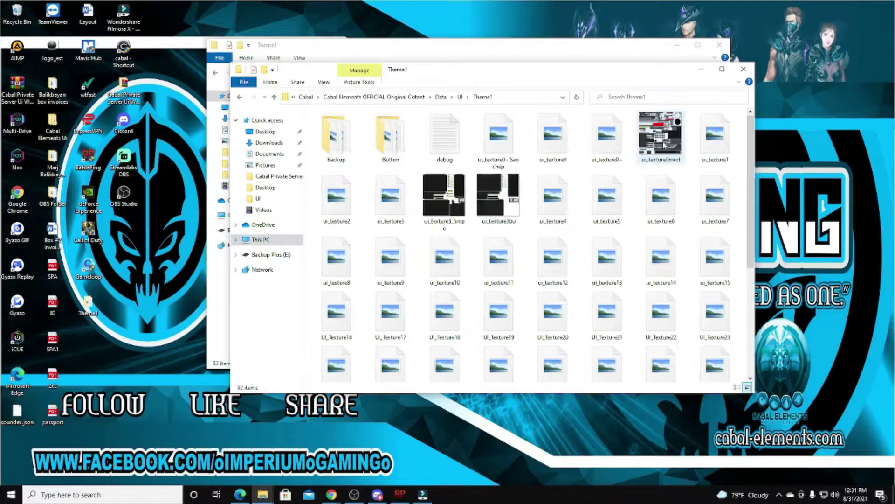
right_click(472, 147)
left_click(493, 212)
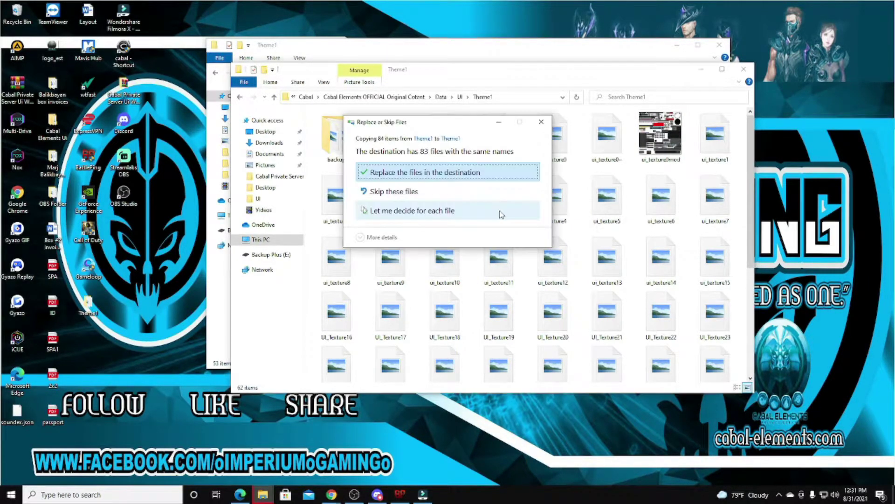
left_click(429, 173)
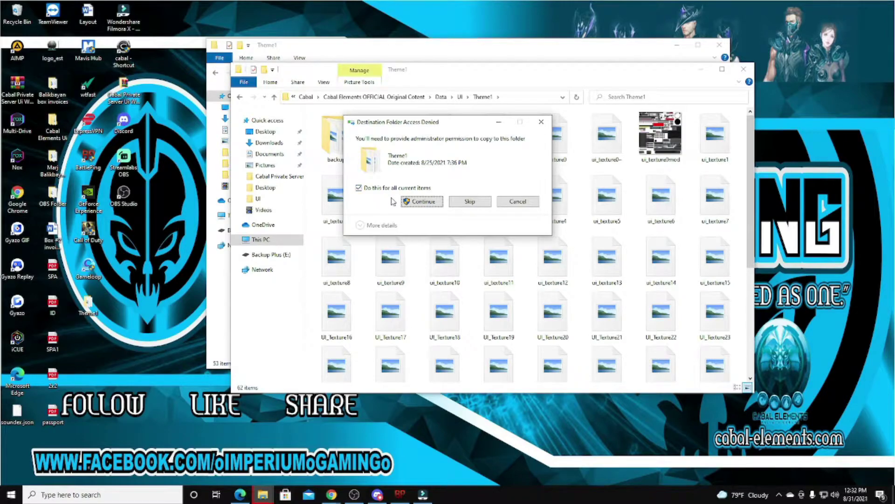
left_click(433, 200)
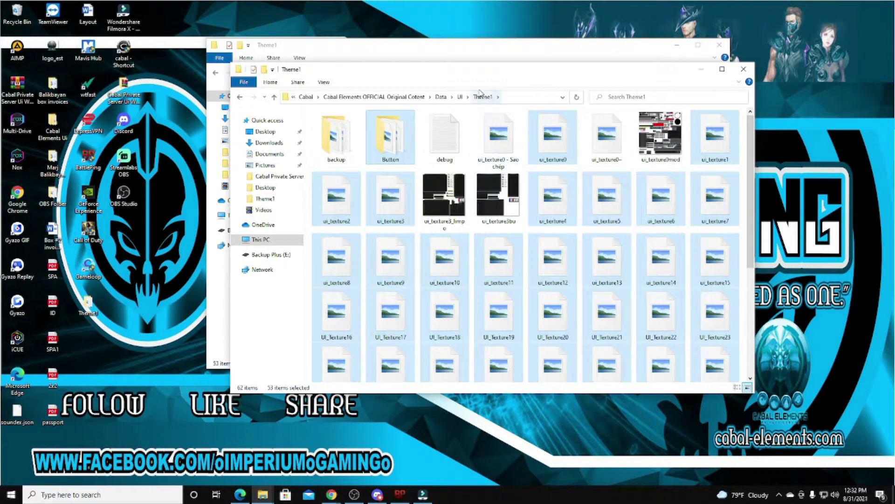
Step: Return to the UI pack window, go back to the theme list and open the nested Cursor folder inside Cursor
left_click(411, 53)
left_click(250, 73)
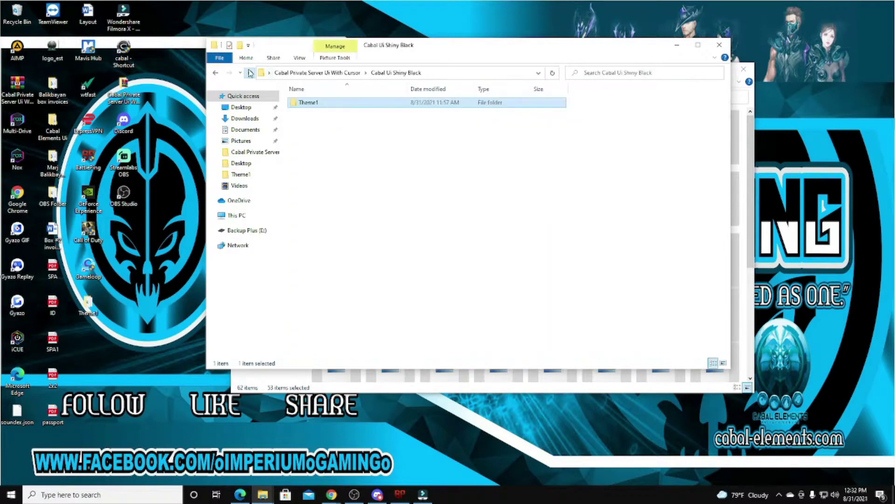
left_click(250, 73)
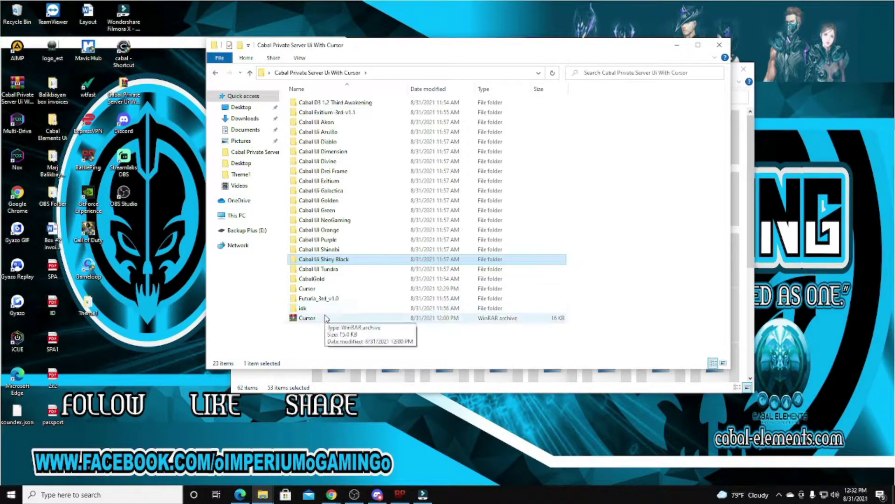
double_click(321, 291)
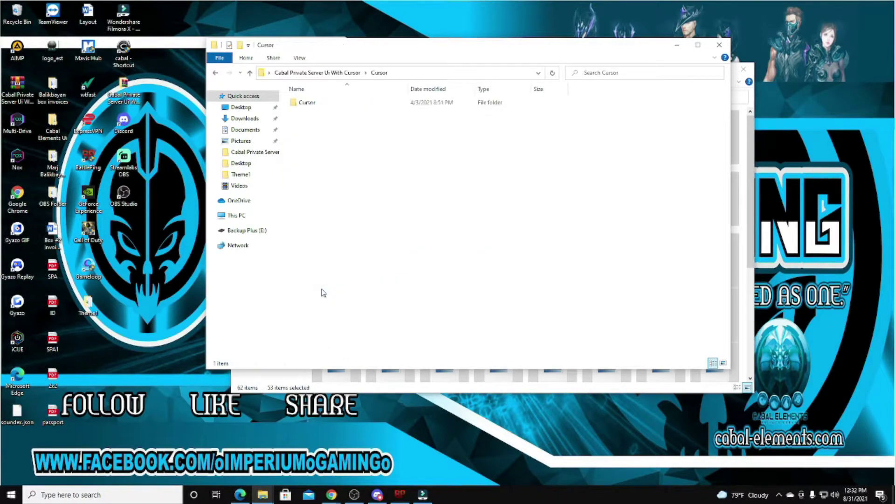
double_click(350, 107)
Step: Copy the seven cursor image files, from Cursor_Attack to Cursor_Talk, leaving out the Read Me text file
left_click_drag(620, 273, 292, 105)
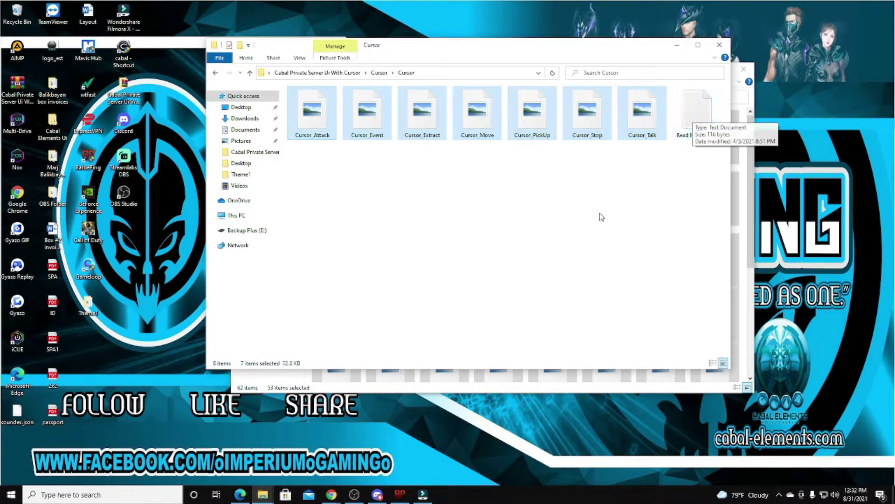
right_click(480, 122)
left_click(504, 235)
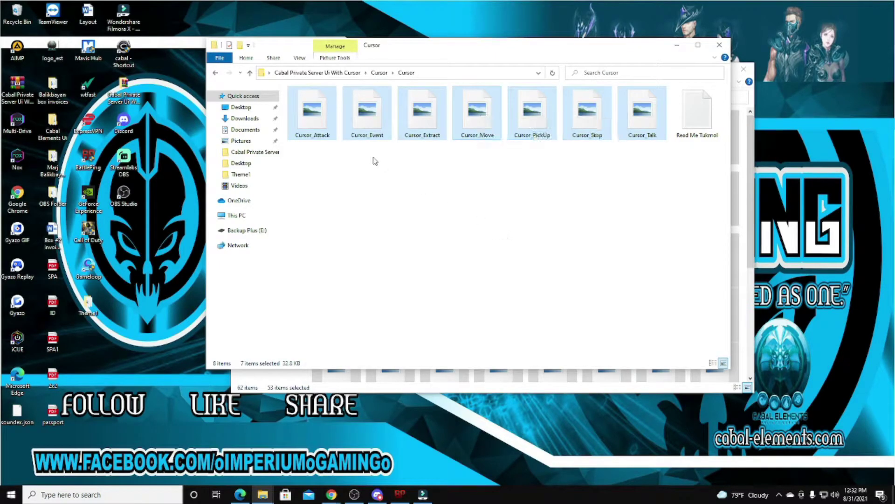
Step: Switch to the game folder window and go from Theme1 to the Data\UI folder of Cabal Elements OFFICIAL Original Cotent
left_click(286, 383)
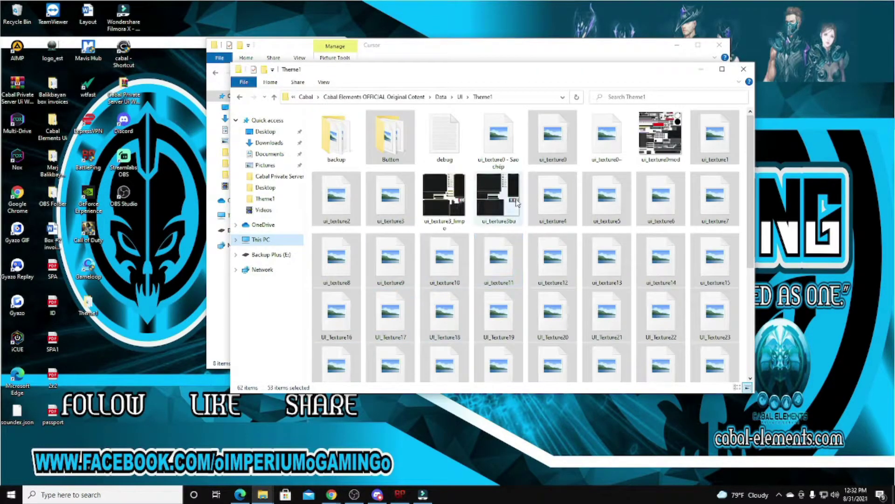
left_click(274, 97)
left_click(274, 97)
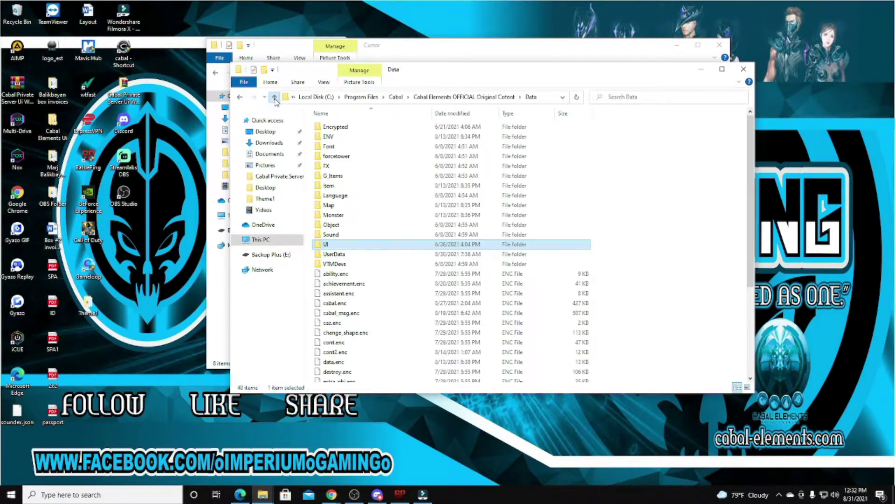
left_click(274, 97)
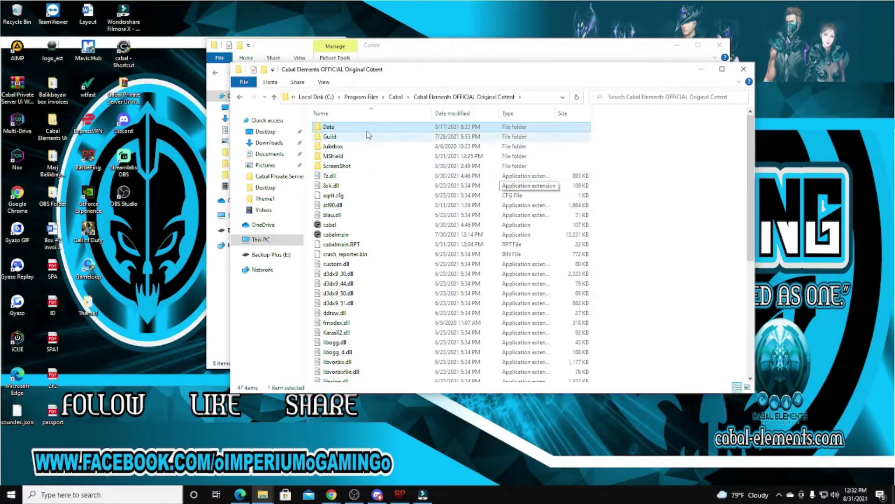
double_click(359, 128)
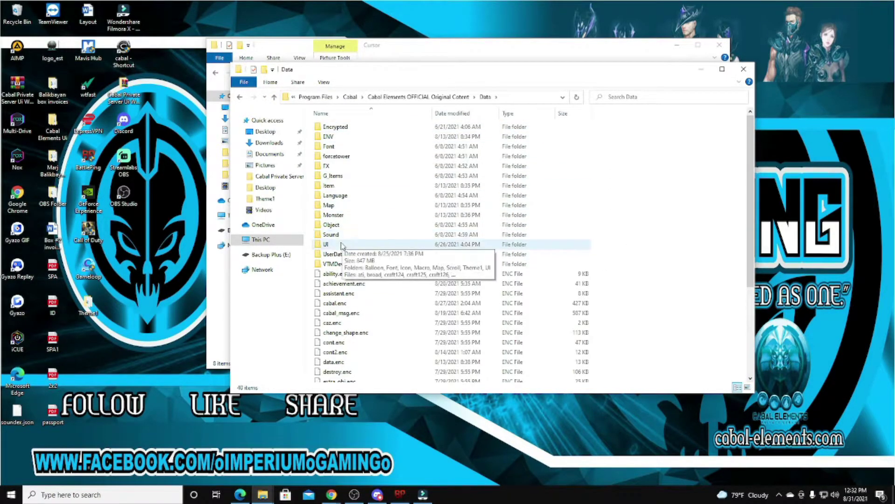
double_click(329, 244)
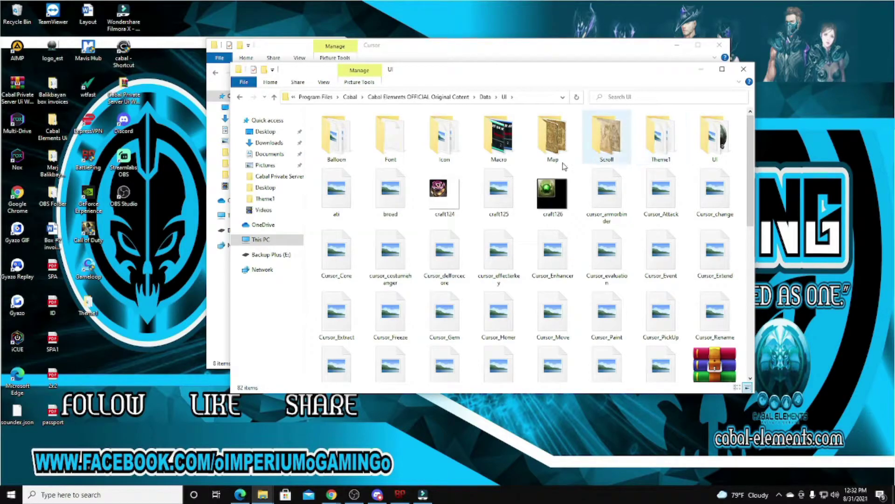
Step: Paste the copied cursors into Data\UI, replacing the existing files and granting administrator permission for all current items
right_click(472, 224)
left_click(493, 288)
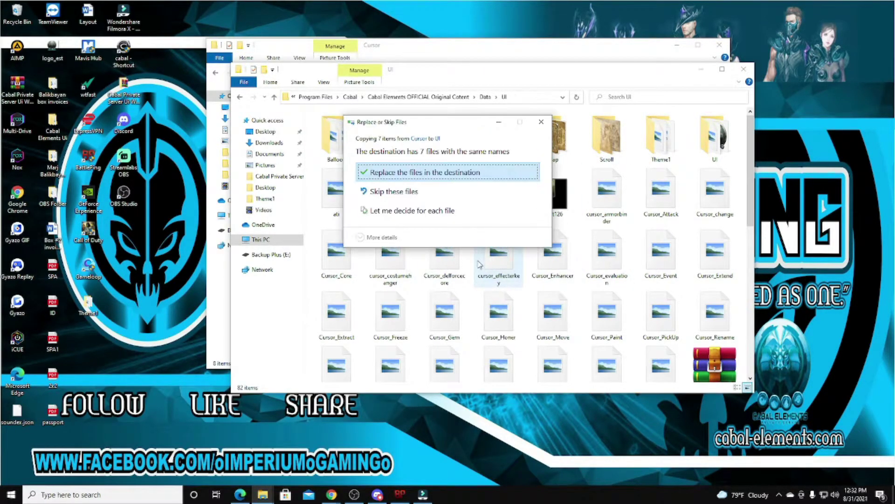
left_click(421, 176)
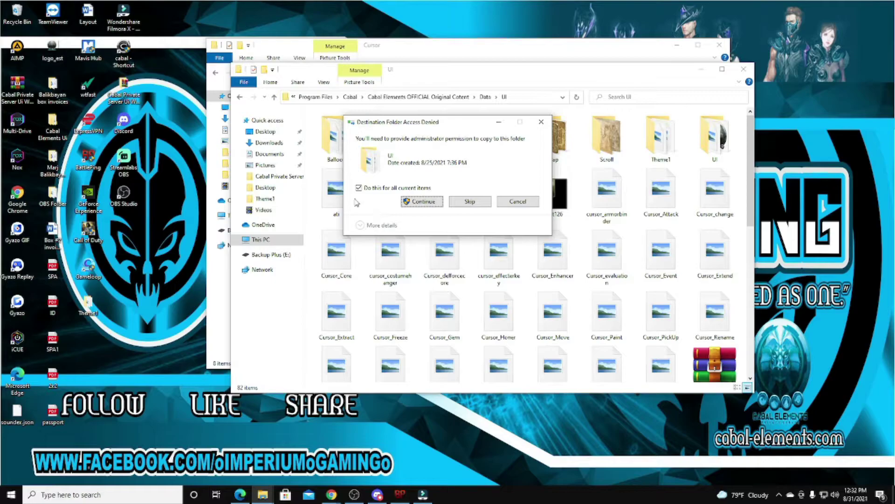
left_click(430, 202)
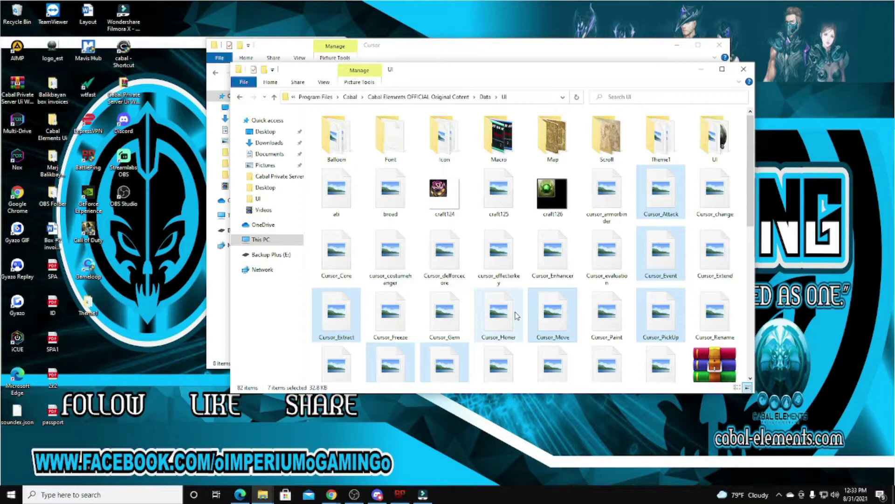
Step: Return to the UI pack window, go back up to the Cabal Private Server Ui With Cursor folder and clear the selection
left_click(378, 56)
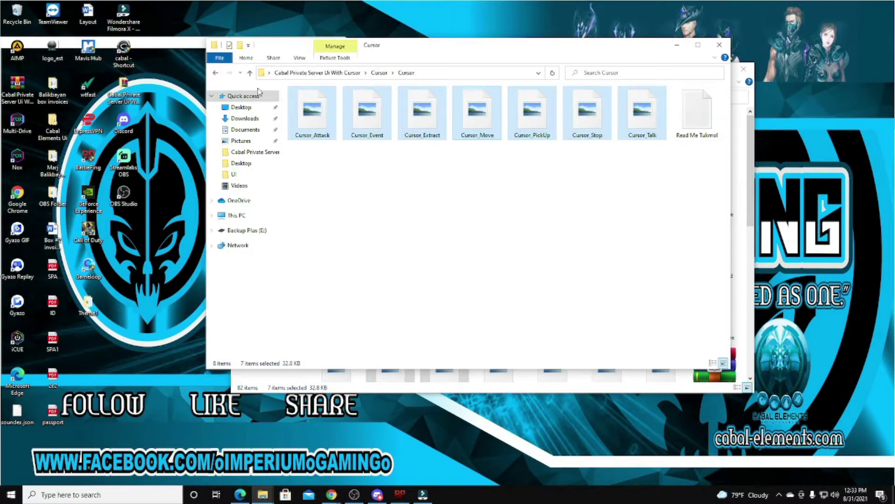
left_click(251, 73)
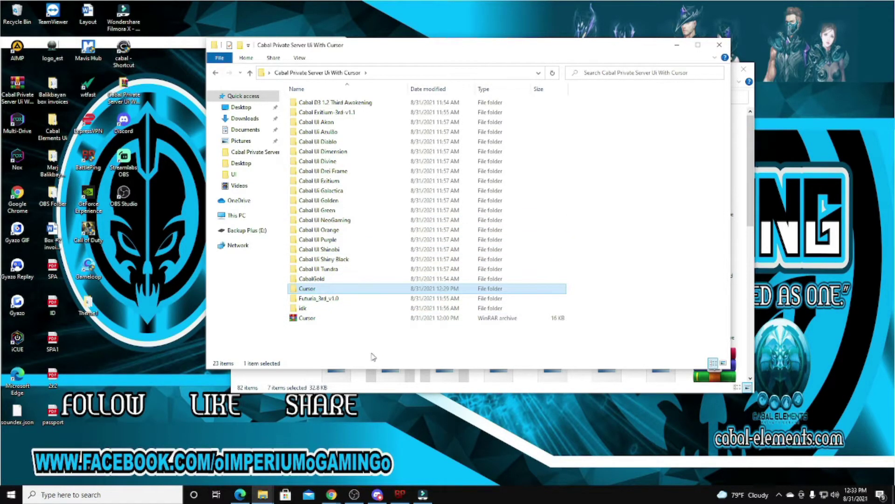
left_click(343, 352)
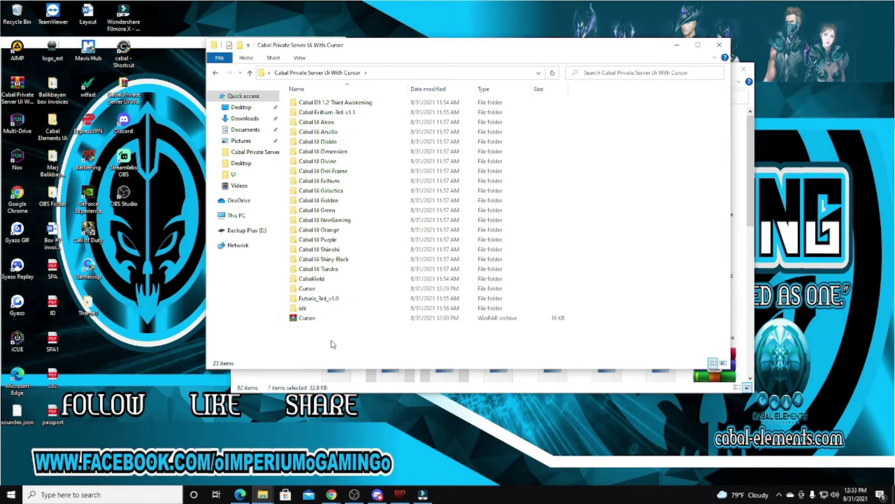